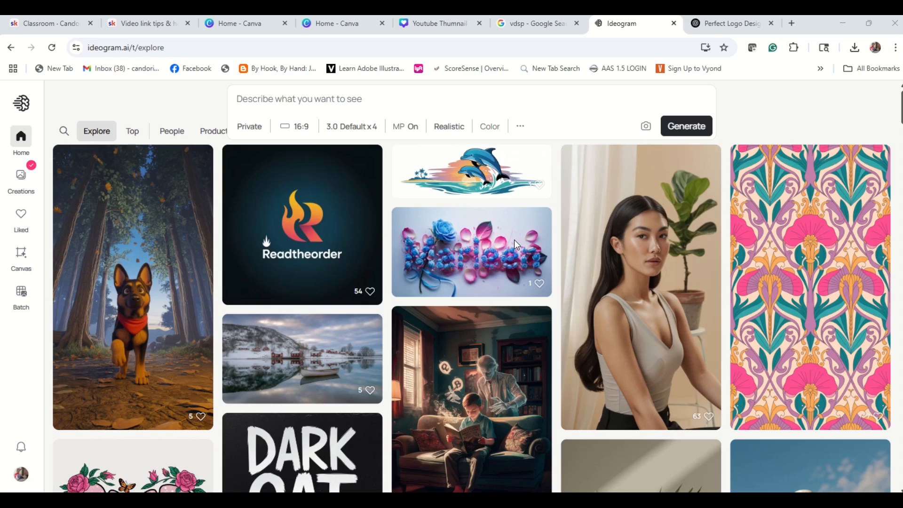
left_click(277, 100)
right_click(277, 101)
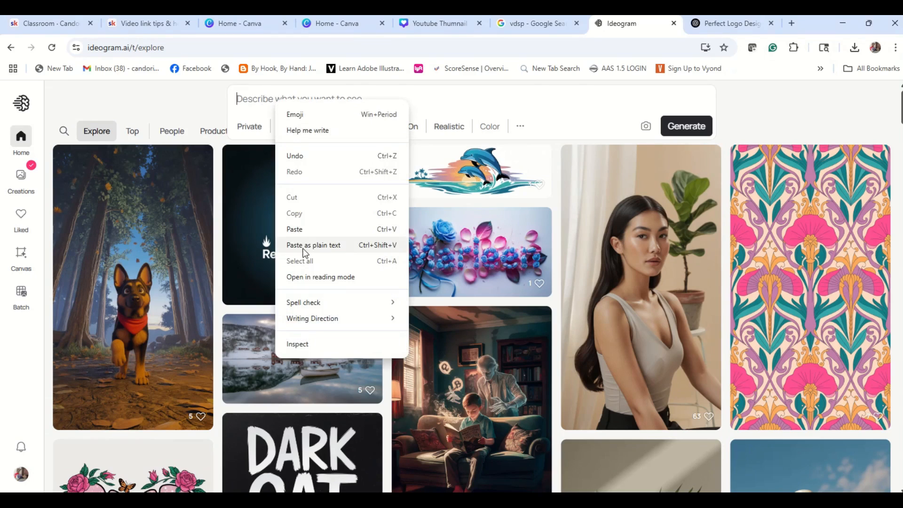
left_click(301, 229)
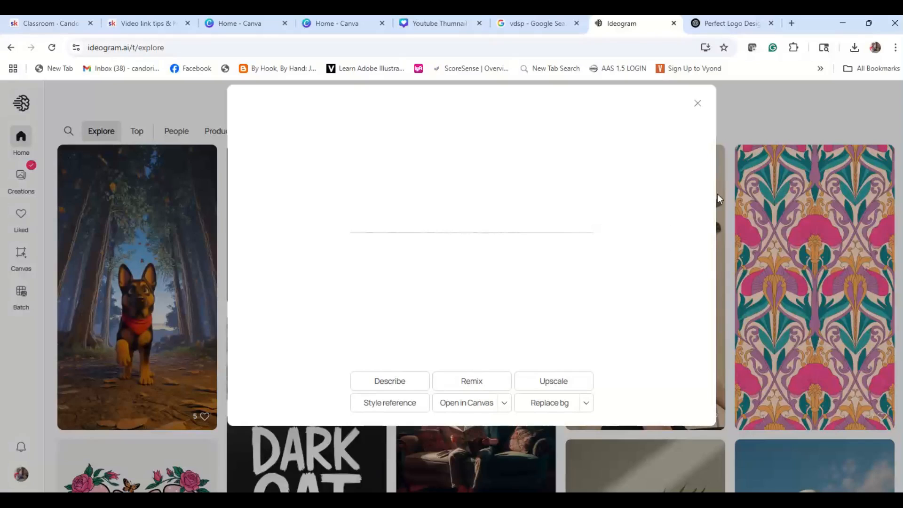
left_click(698, 103)
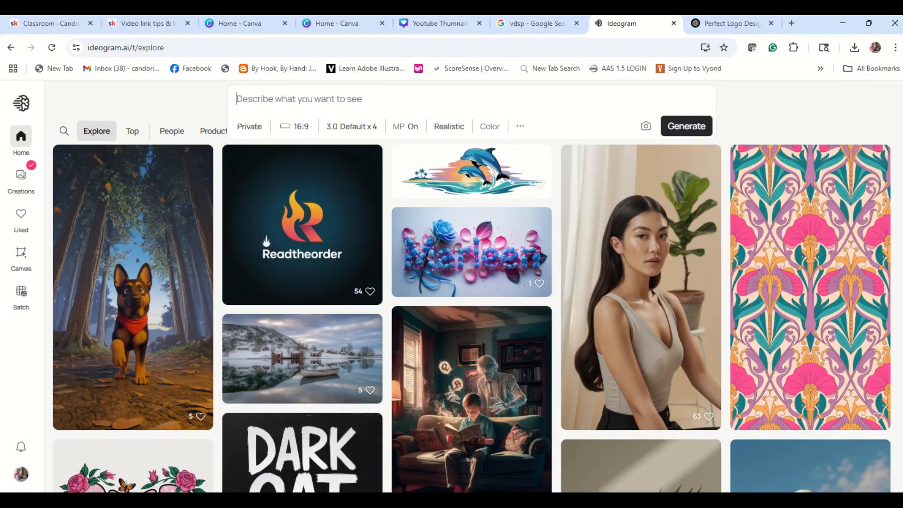
- Paste the logo prompt template into the prompt box and replace the brand name placeholder with Candoris Creative Crafts
right_click(389, 111)
left_click(419, 229)
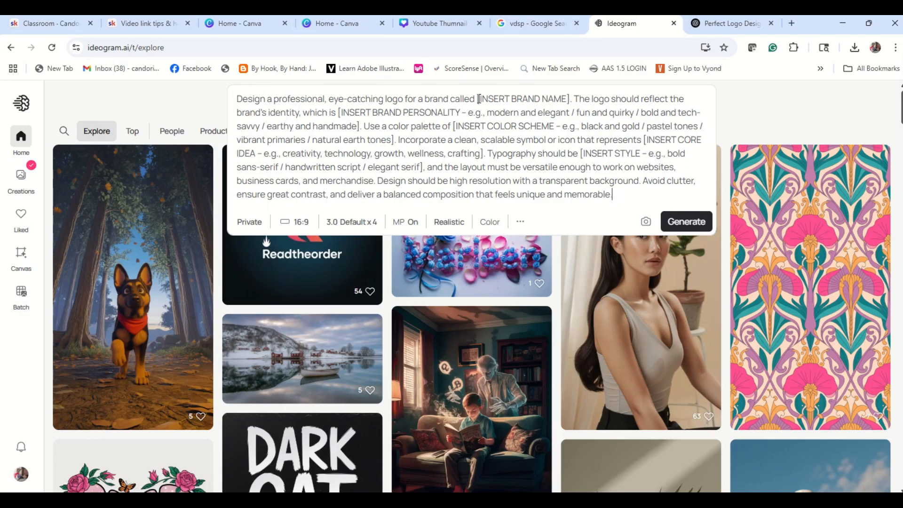
left_click_drag(479, 98, 570, 102)
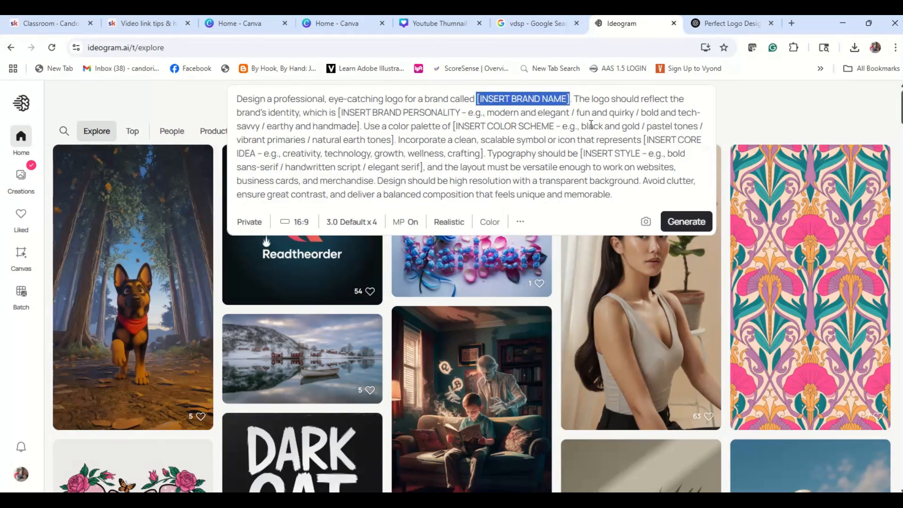
type("C")
type("andp")
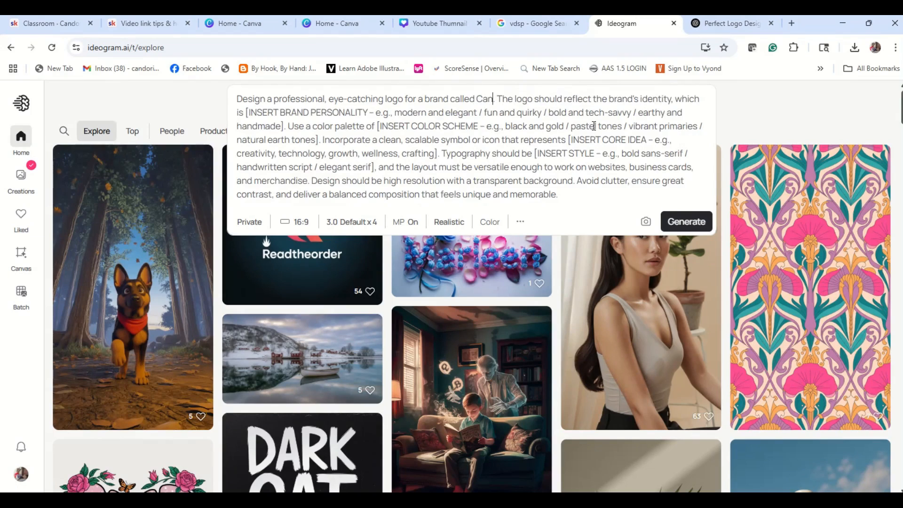
type("ris")
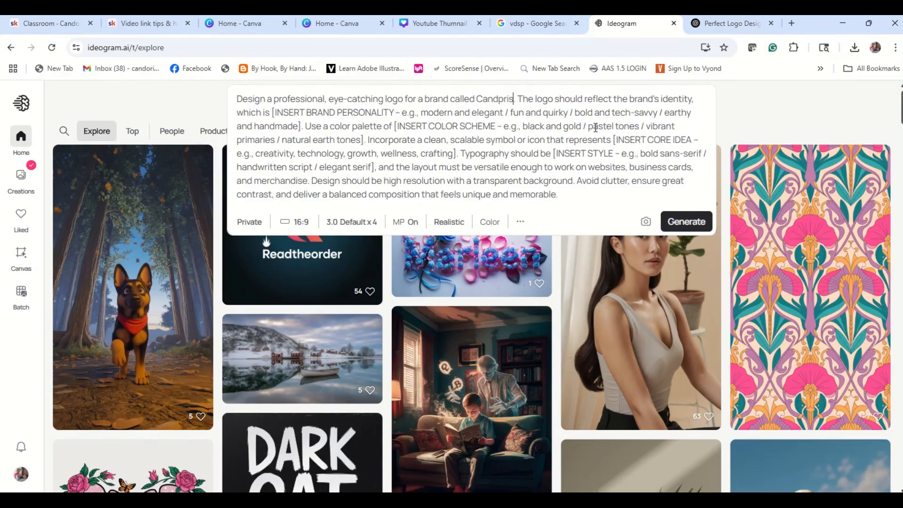
key("BackSpace")
key("BackSpace")
key("BackSpace")
key("BackSpace")
type("oris Creati")
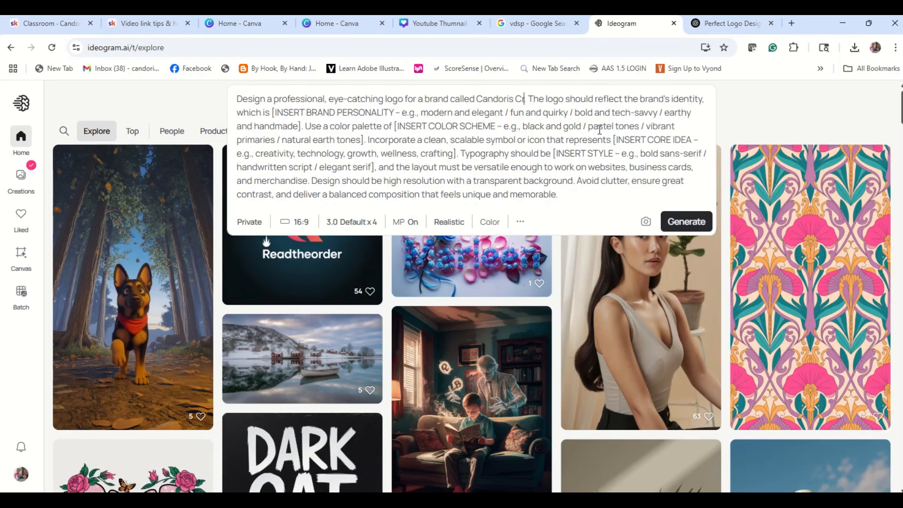
type("va")
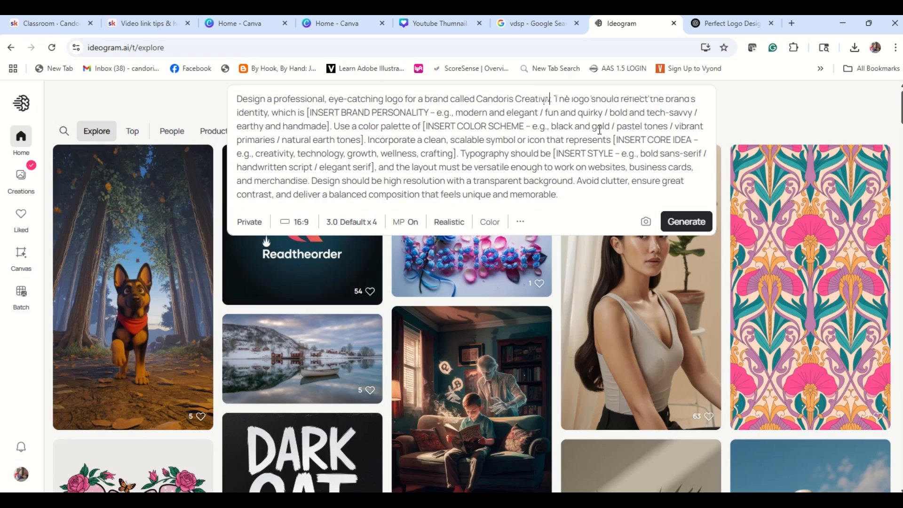
type(" Cra")
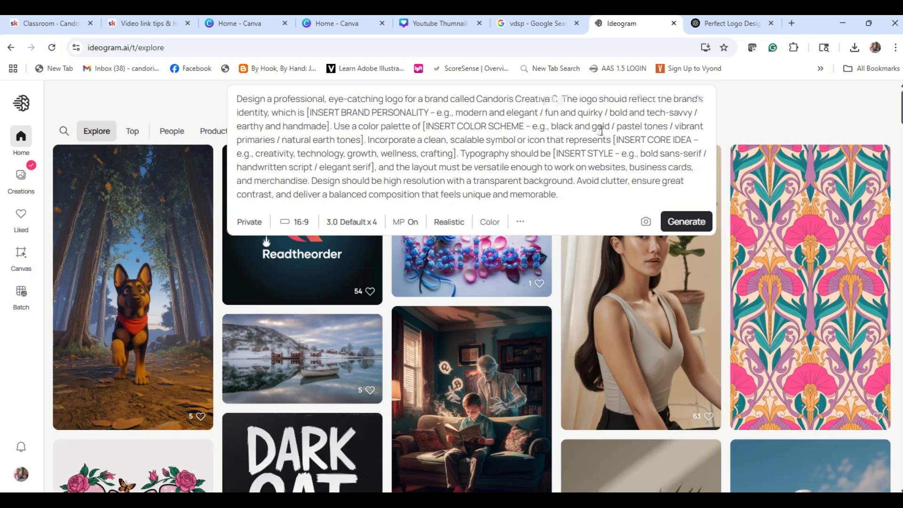
type("fts")
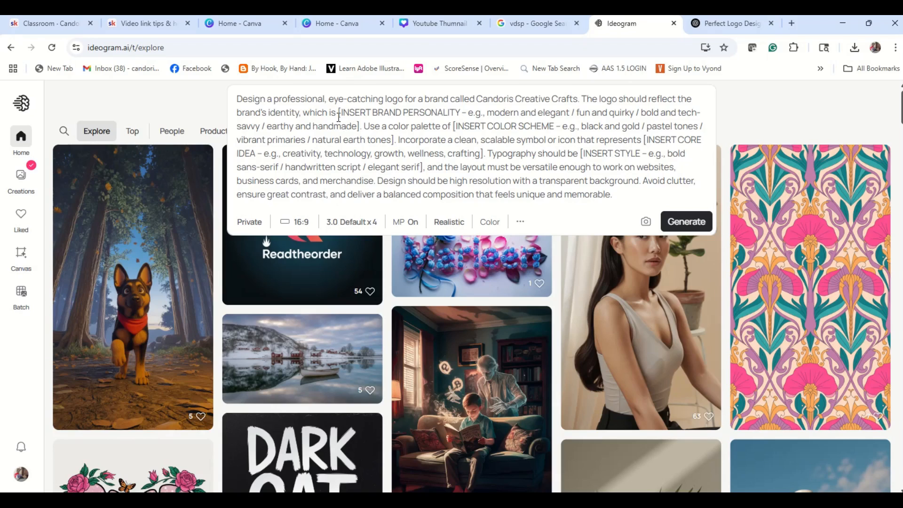
- Replace the brand personality placeholder so the brand's identity reads "fun and quirky"
left_click_drag(338, 113, 653, 117)
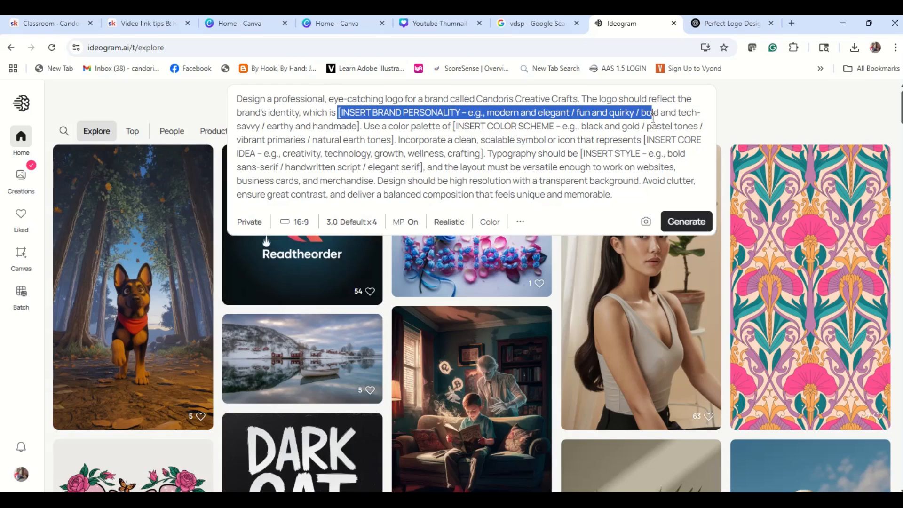
left_click_drag(653, 117, 579, 115)
key("BackSpace")
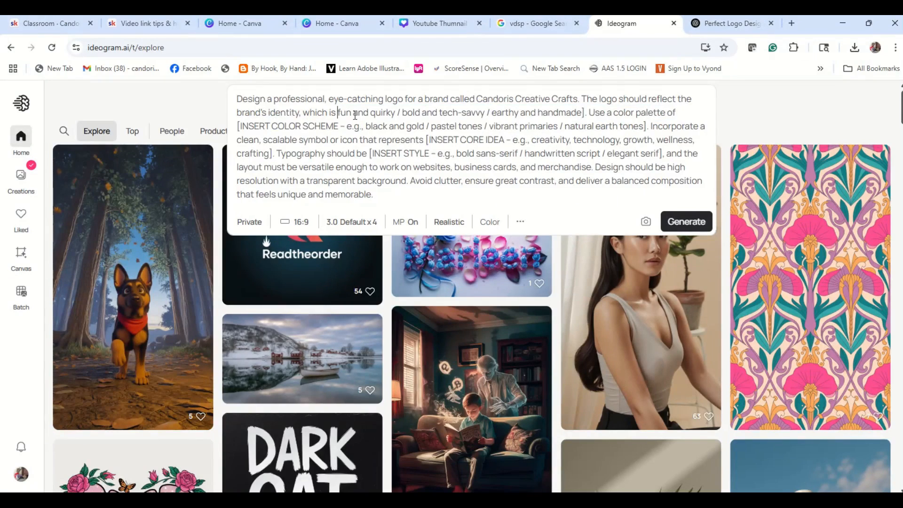
left_click_drag(396, 113, 585, 113)
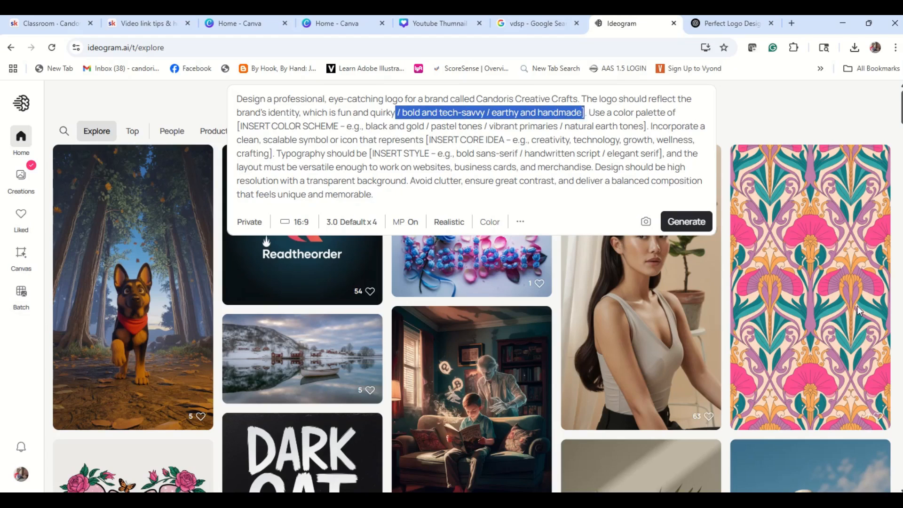
key("BackSpace")
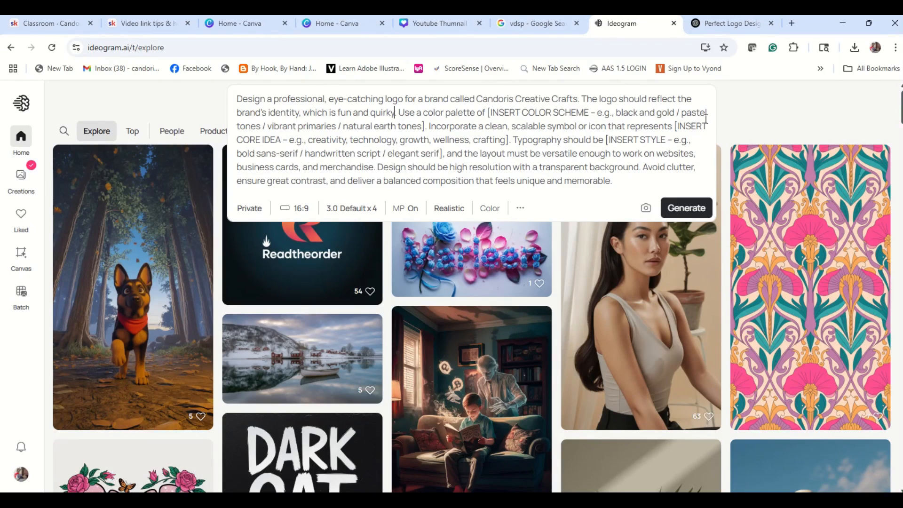
- Replace the colour scheme placeholder so the palette reads "pastel tones"
left_click_drag(488, 114, 682, 113)
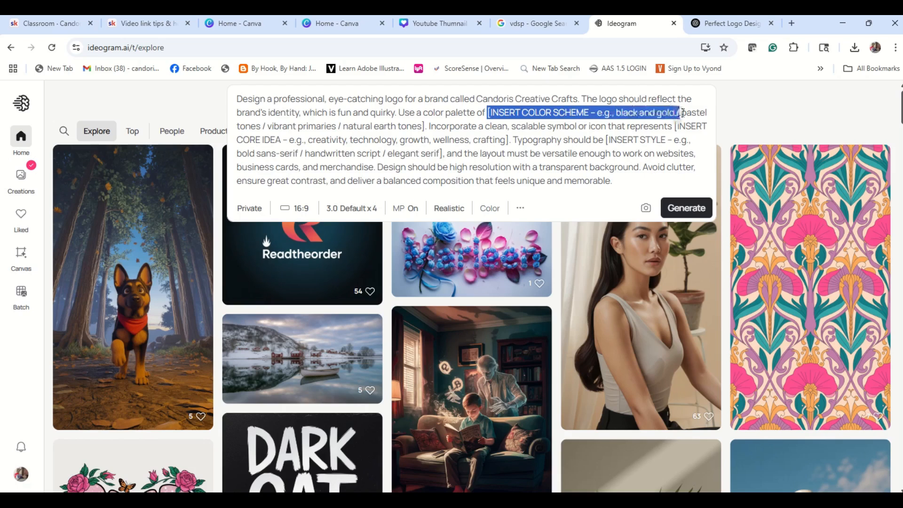
key("BackSpace")
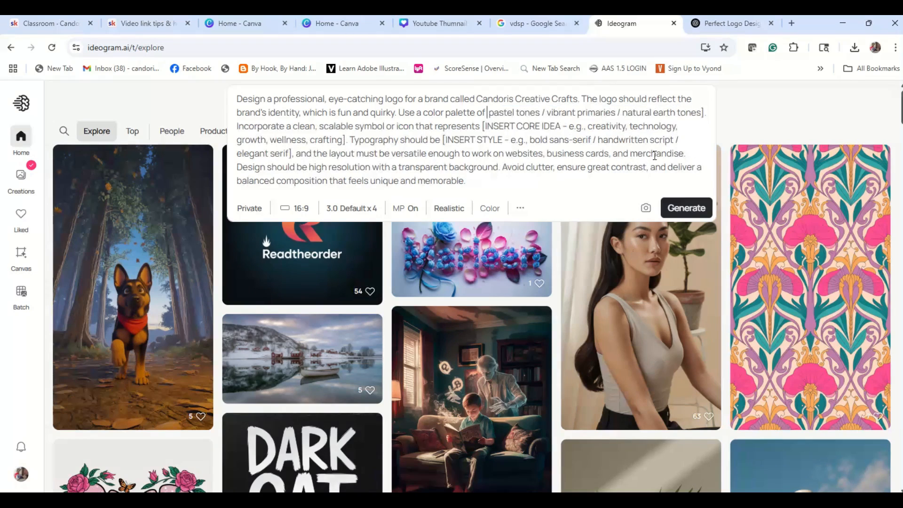
left_click_drag(541, 113, 705, 114)
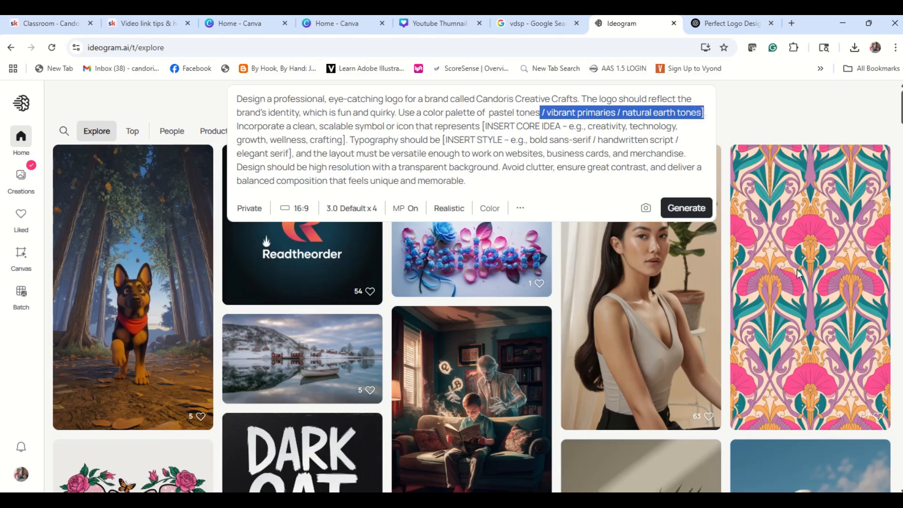
key("BackSpace")
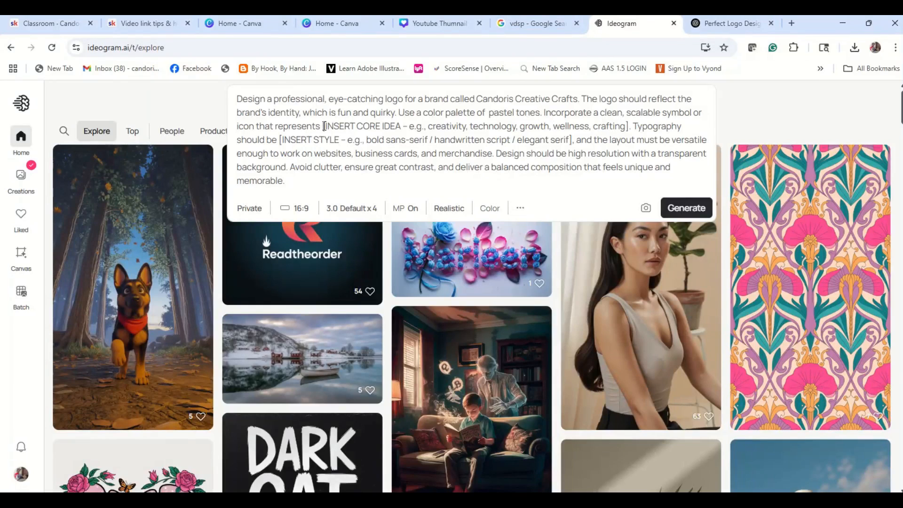
- Replace the core idea placeholder so the symbol represents "creativity and crafting"
left_click_drag(322, 126, 430, 132)
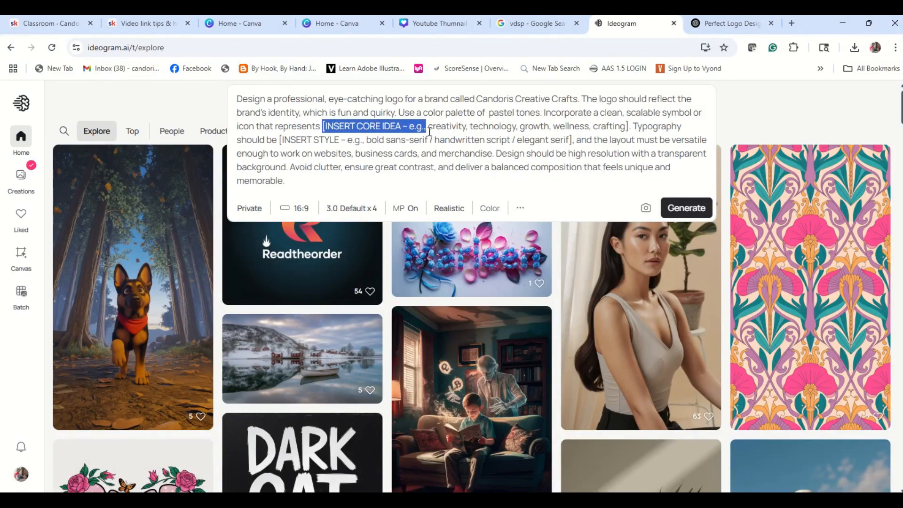
key("BackSpace")
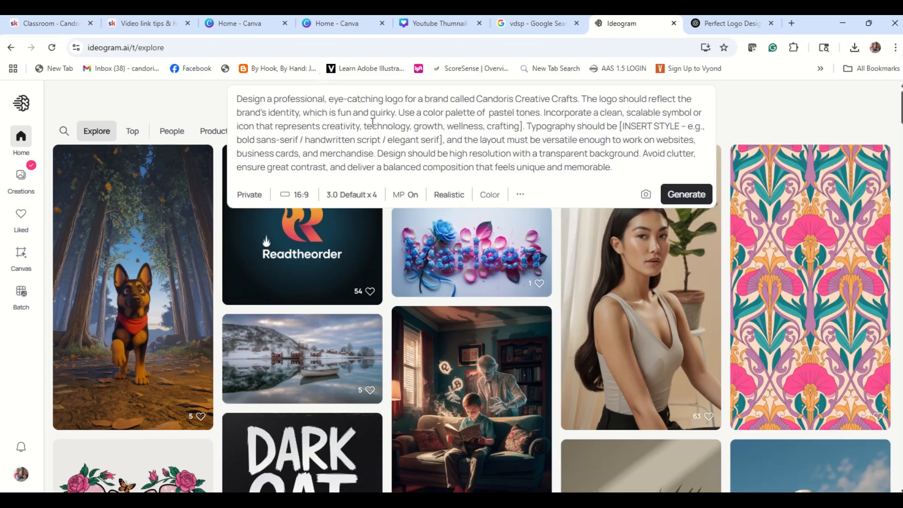
left_click_drag(359, 127, 489, 126)
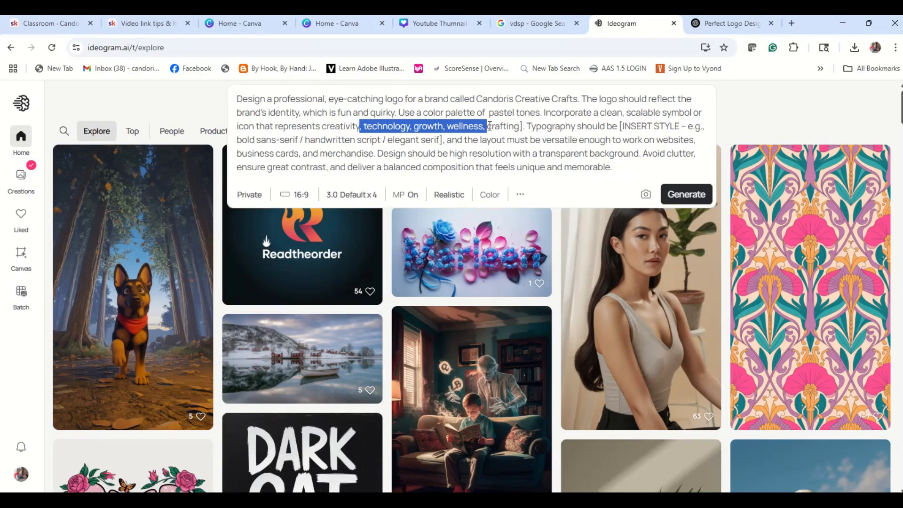
type("and")
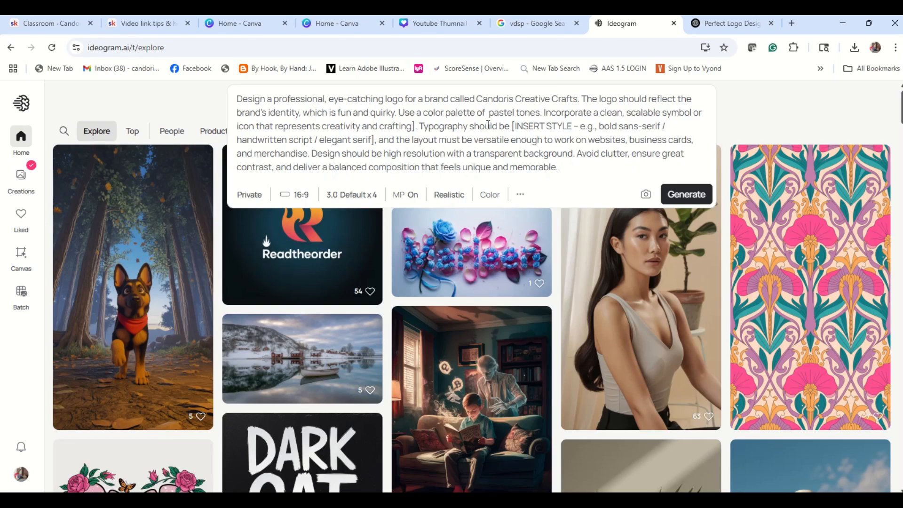
left_click(412, 127)
key("Delete")
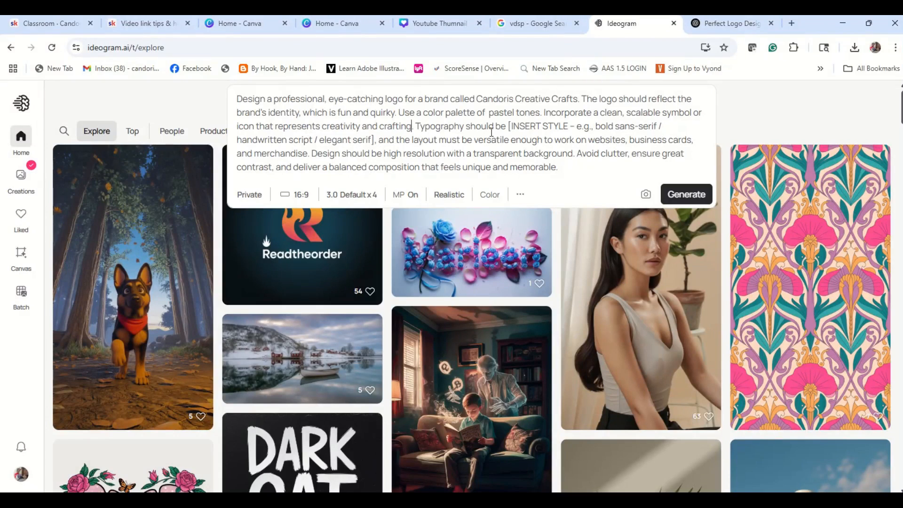
- Replace the typography style placeholder so it reads "elegant serif"
left_click_drag(509, 127, 324, 138)
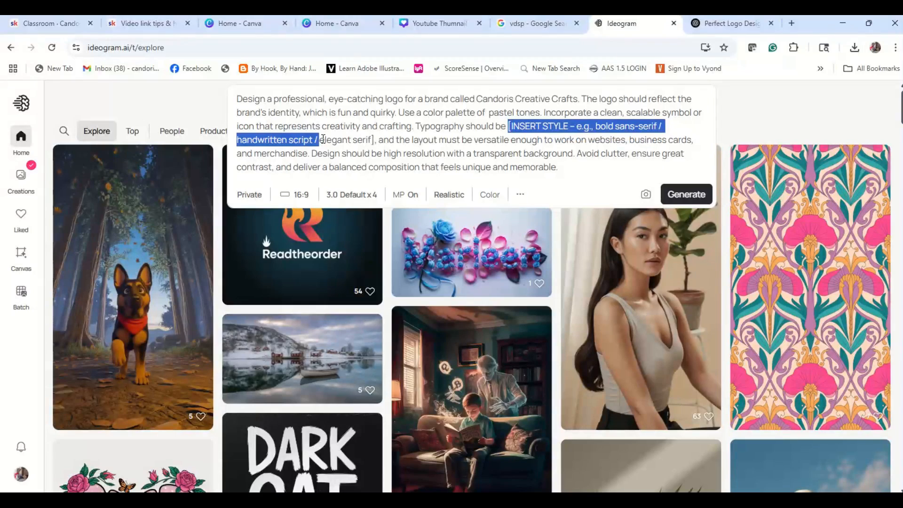
key("BackSpace")
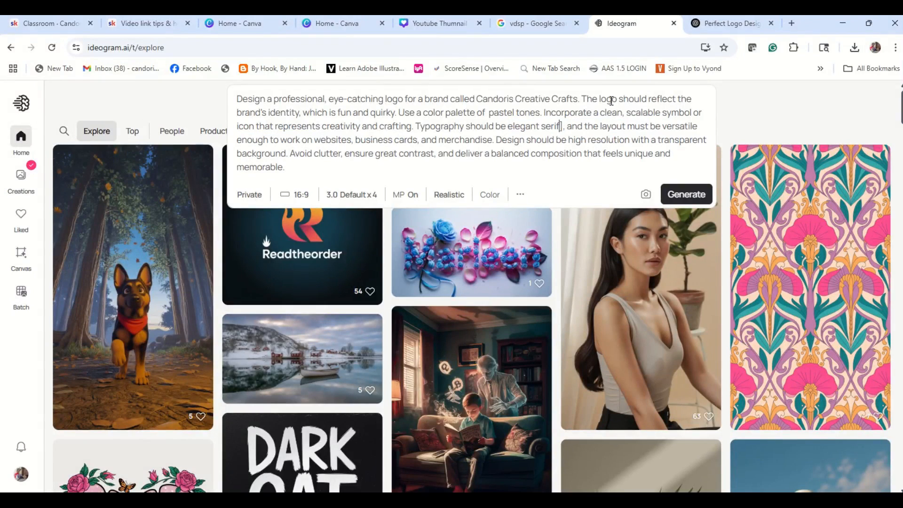
key("BackSpace")
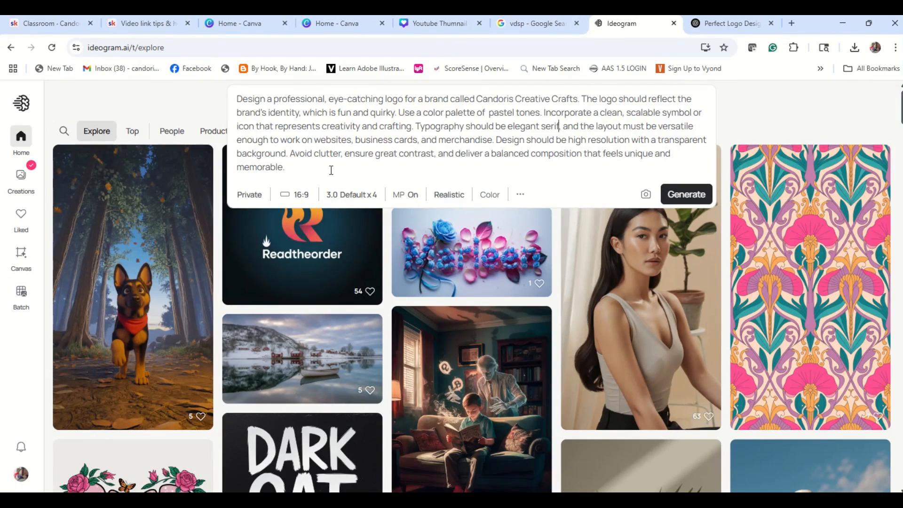
- Set the image aspect ratio to 9:16 portrait
left_click(309, 195)
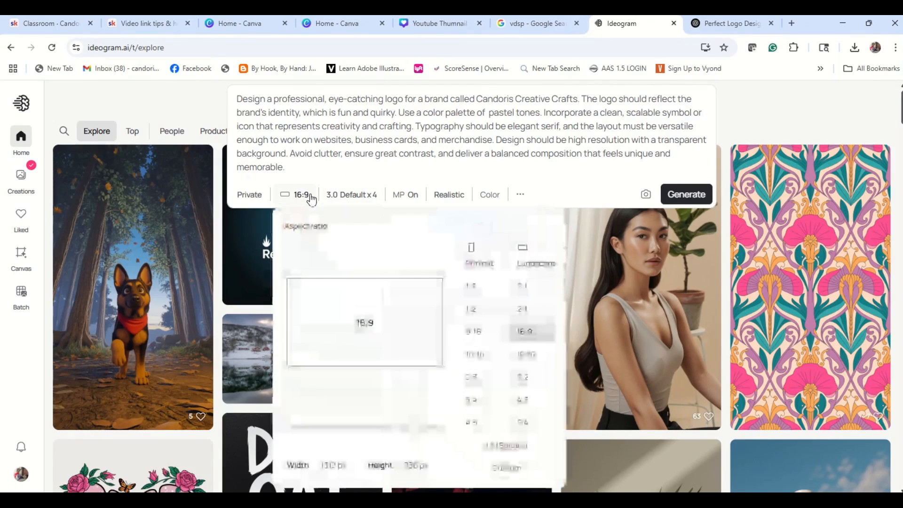
left_click(473, 335)
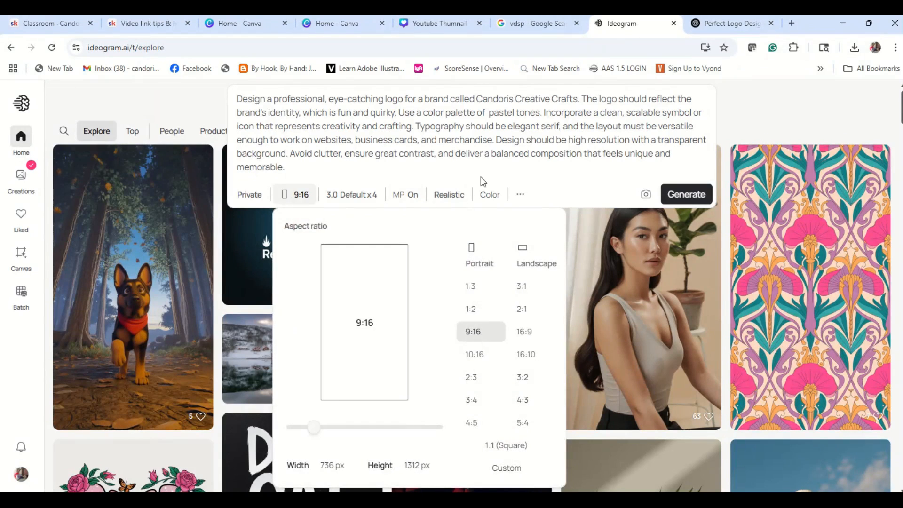
left_click(581, 181)
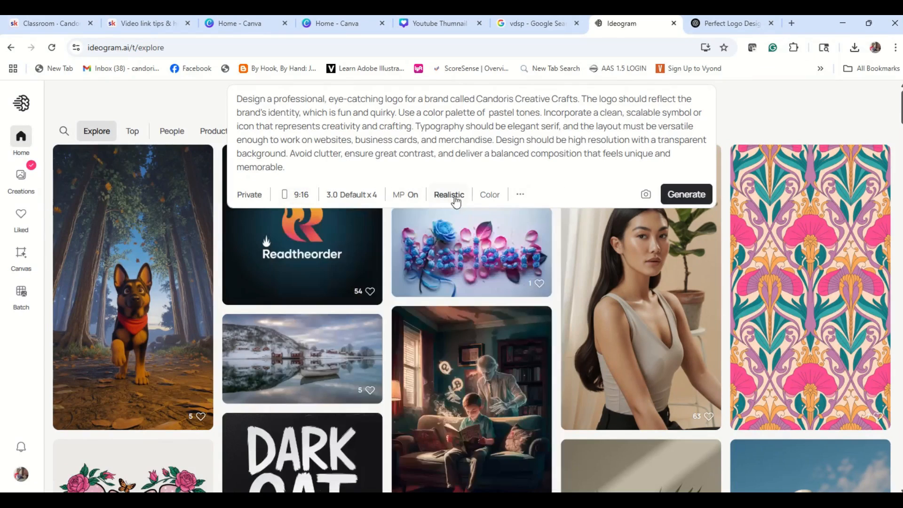
- Set the style to Auto and generate the logo images
left_click(454, 197)
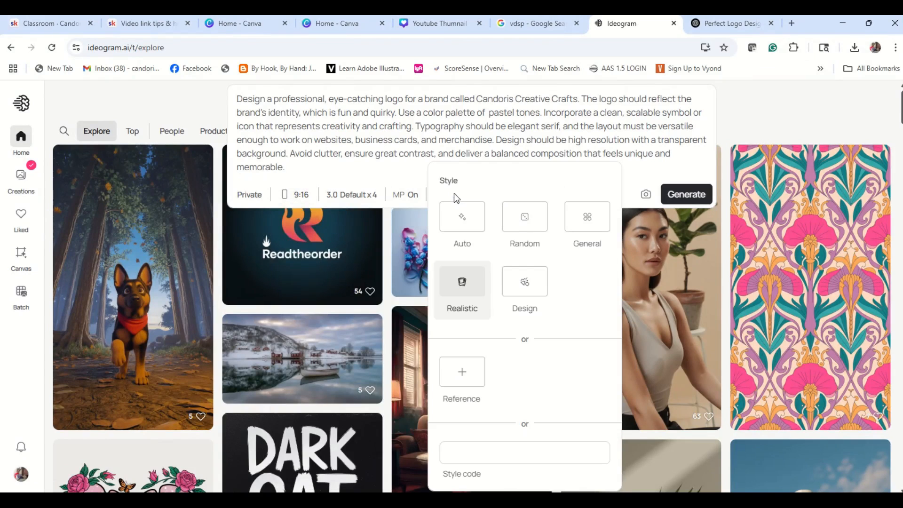
left_click(460, 230)
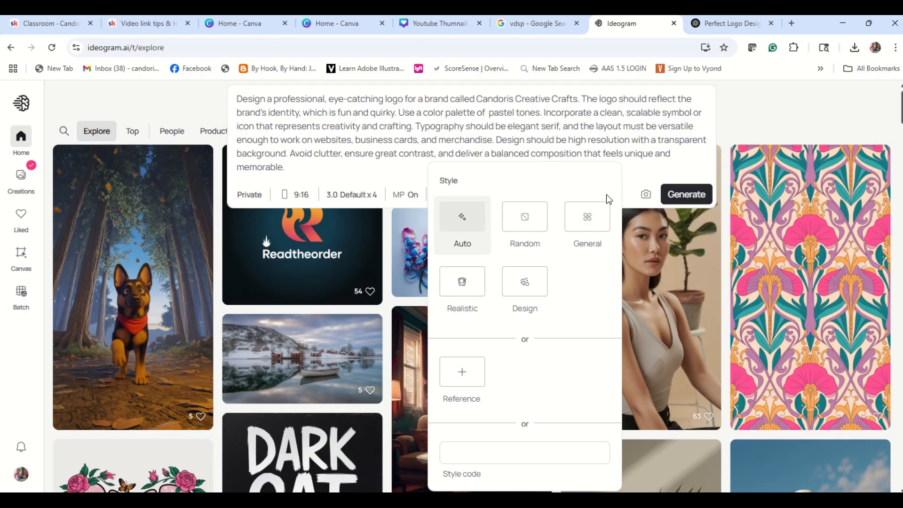
left_click(679, 205)
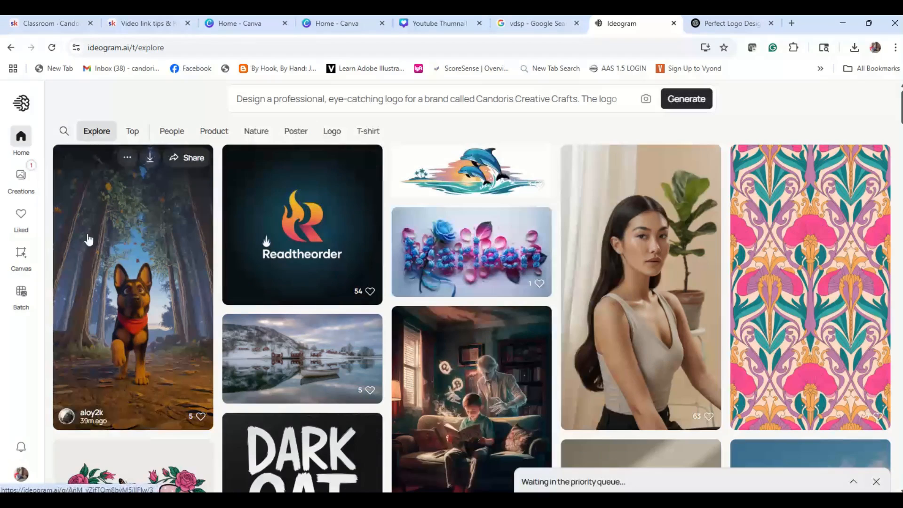
- Open the generated logos in Creations and browse through each of the four variations
left_click(22, 177)
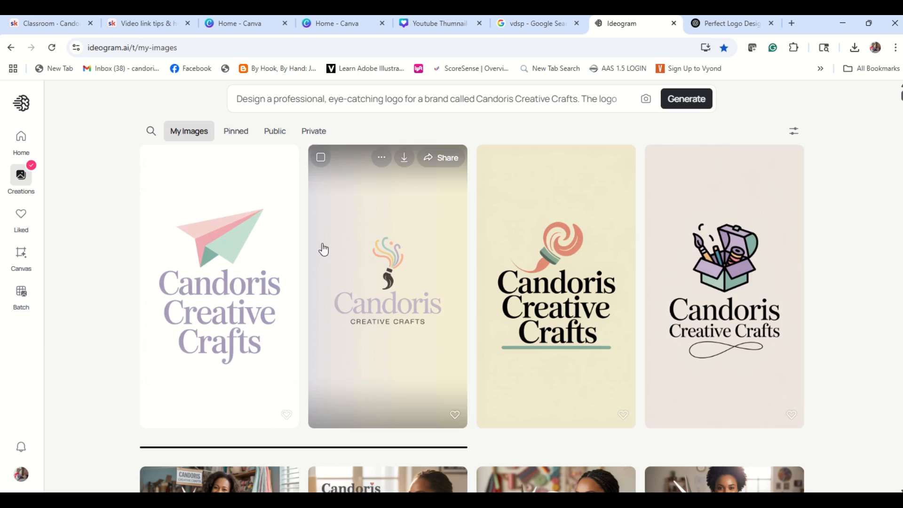
left_click(213, 265)
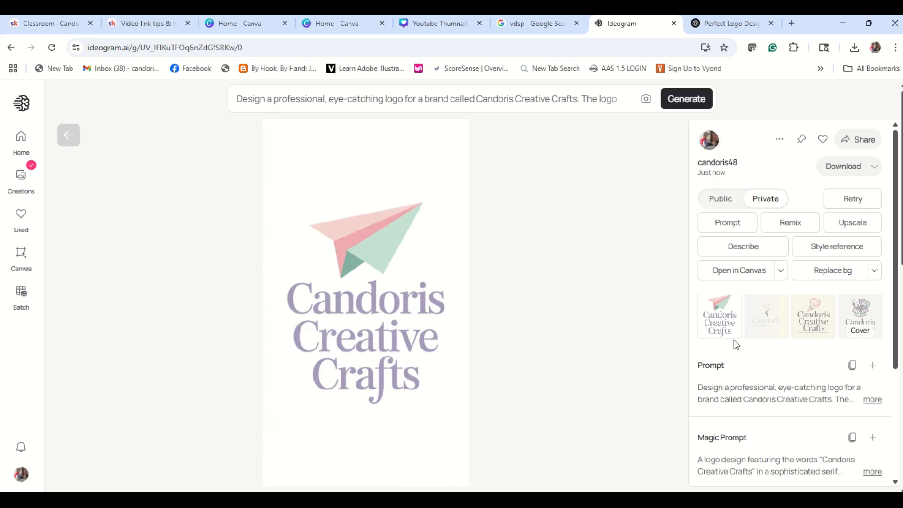
left_click(766, 316)
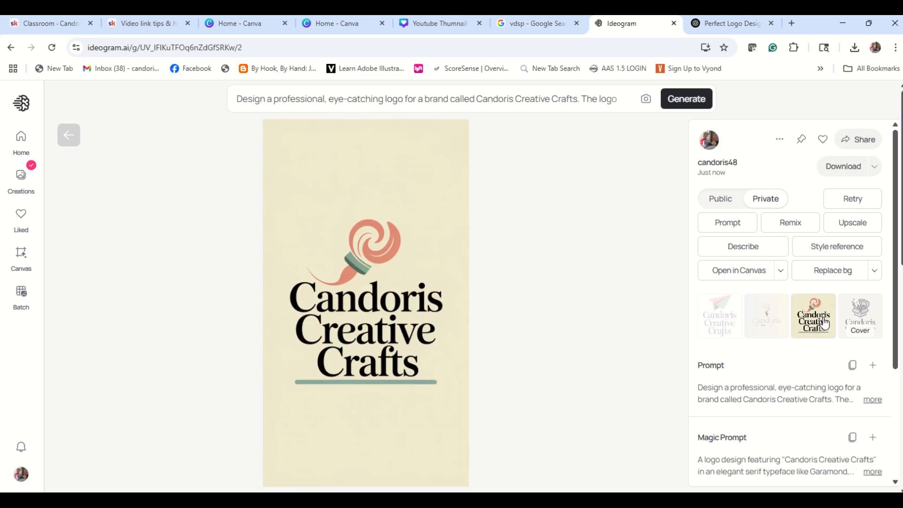
left_click(870, 323)
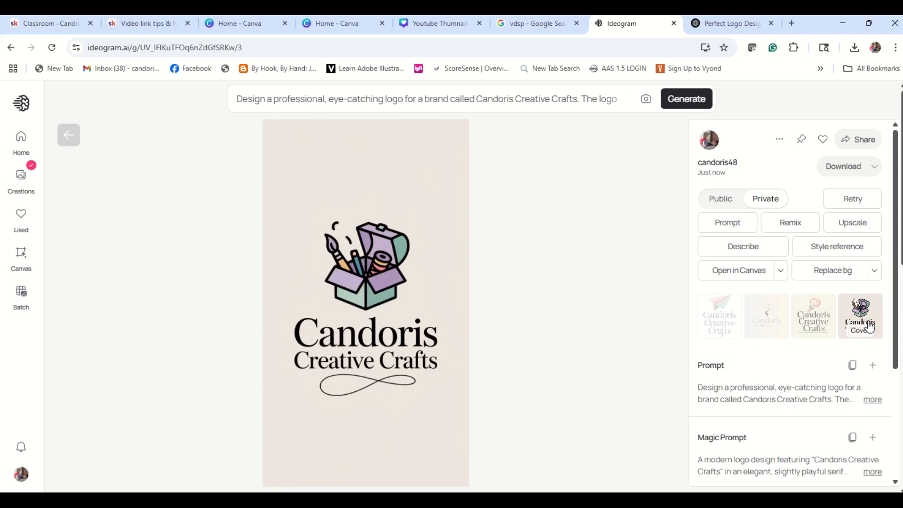